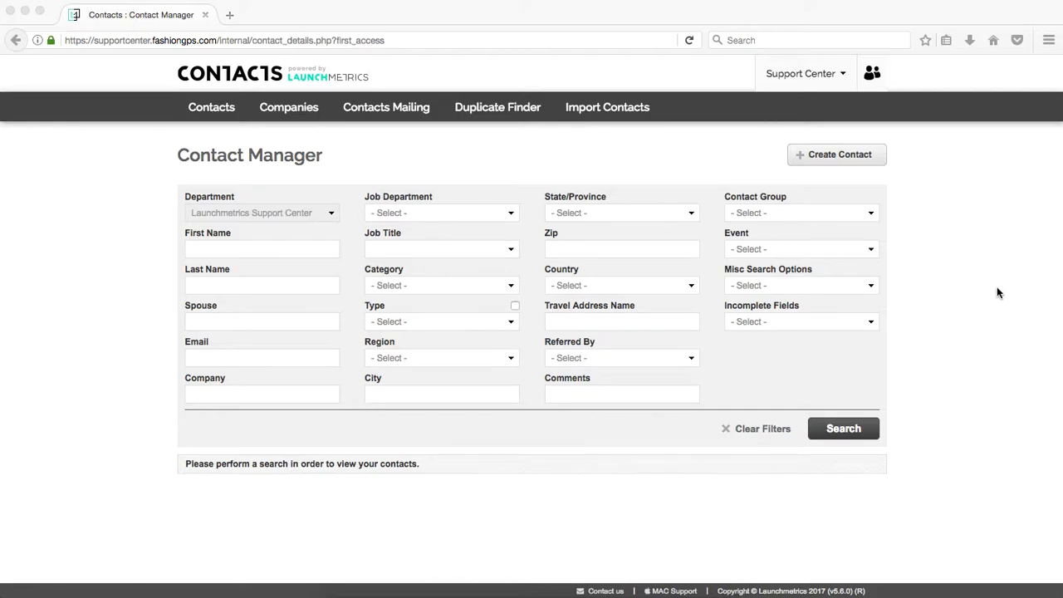
- Create a contact category named PRESS in the Category Manager and list the existing categories
{"action": "left_click", "coordinate": [948, 266]}
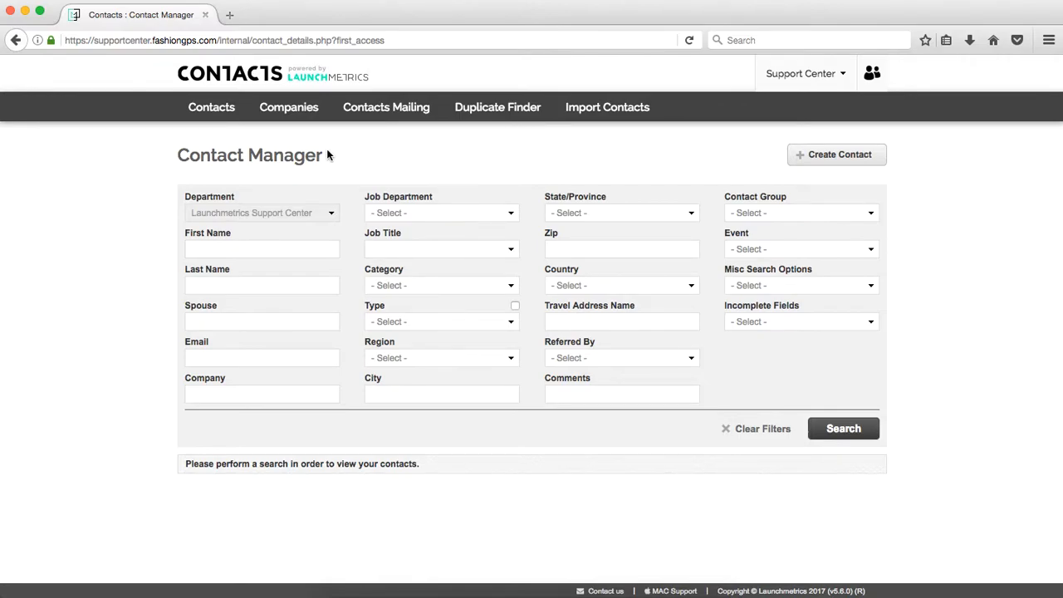
{"action": "mouse_move", "coordinate": [220, 115]}
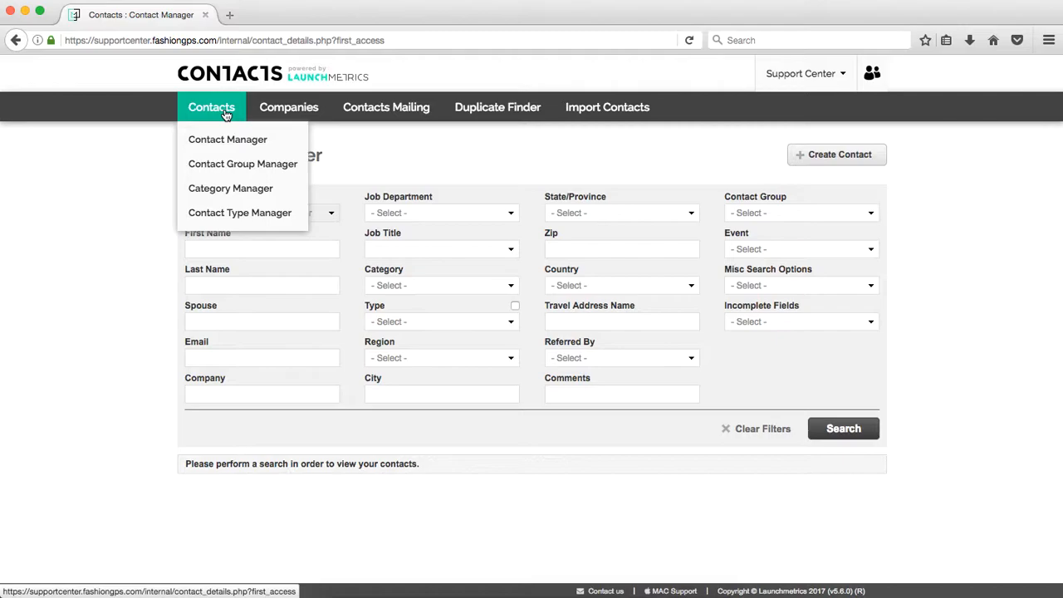
{"action": "left_click", "coordinate": [259, 194]}
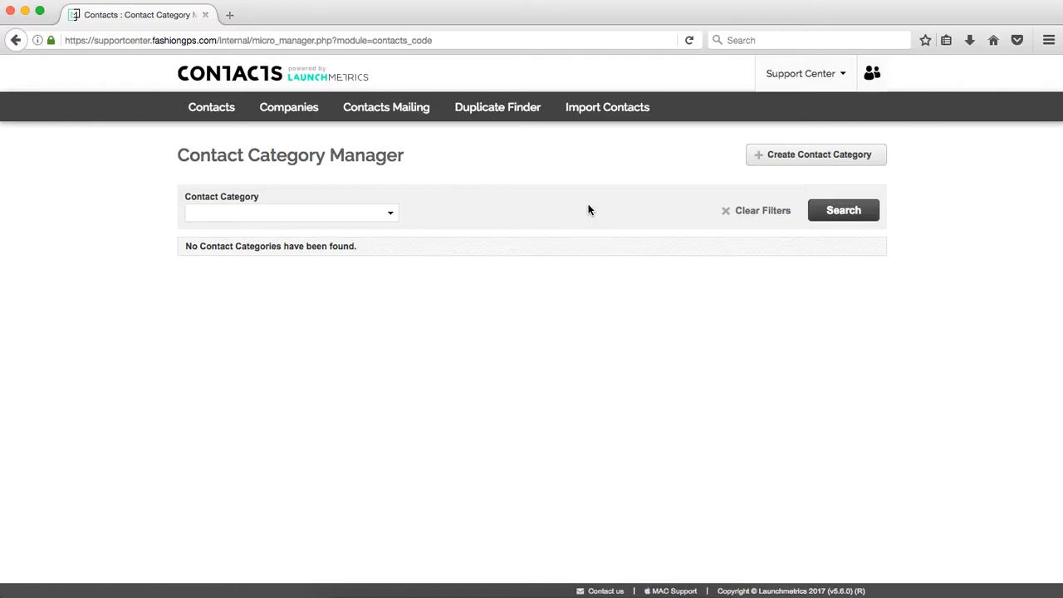
{"action": "left_click", "coordinate": [858, 165]}
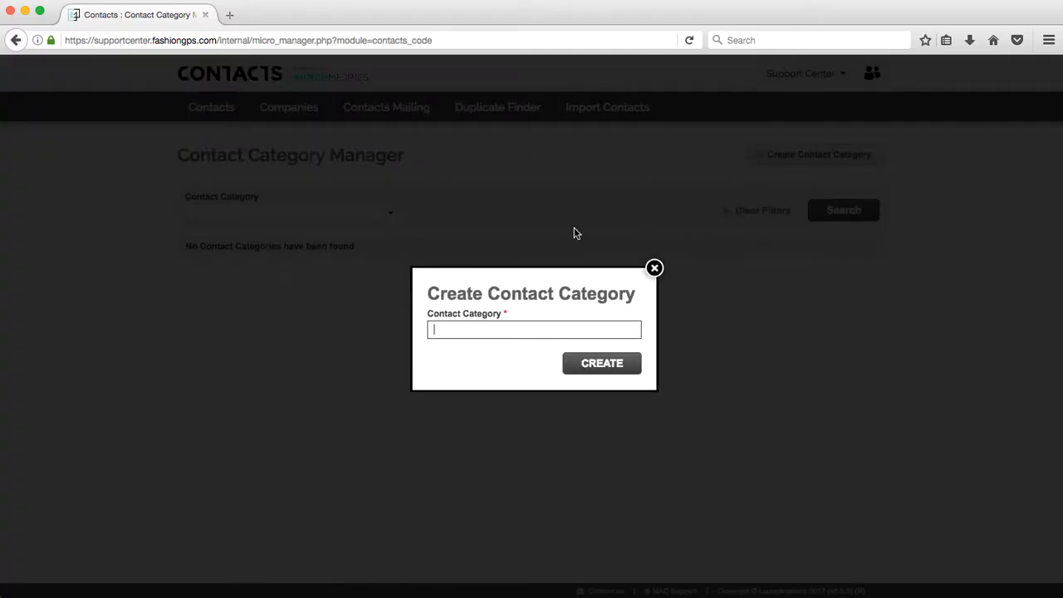
{"action": "type", "text": "PRESS"}
{"action": "left_click", "coordinate": [605, 363]}
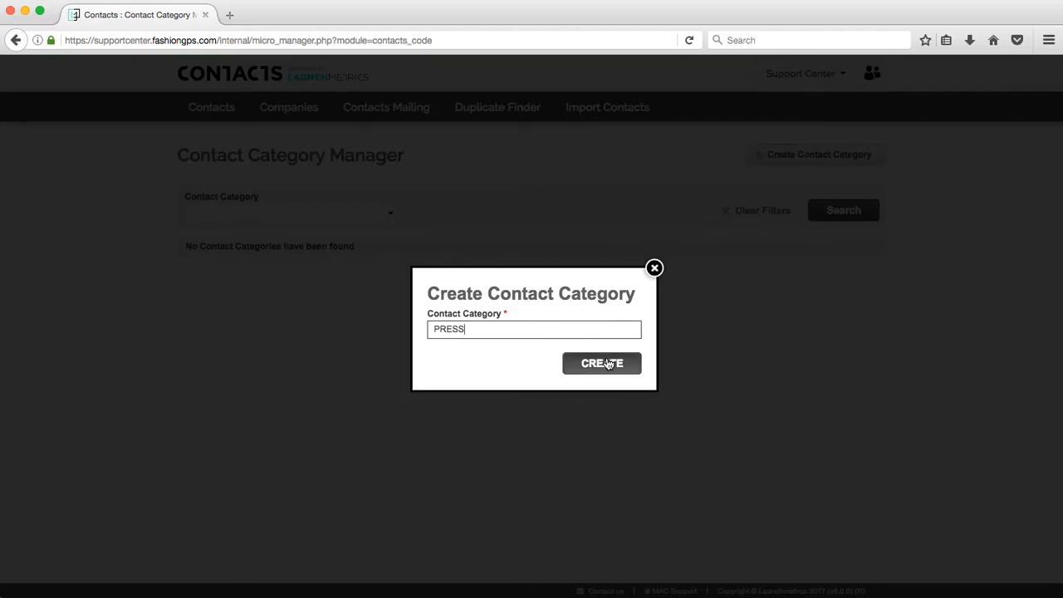
{"action": "left_click", "coordinate": [860, 209]}
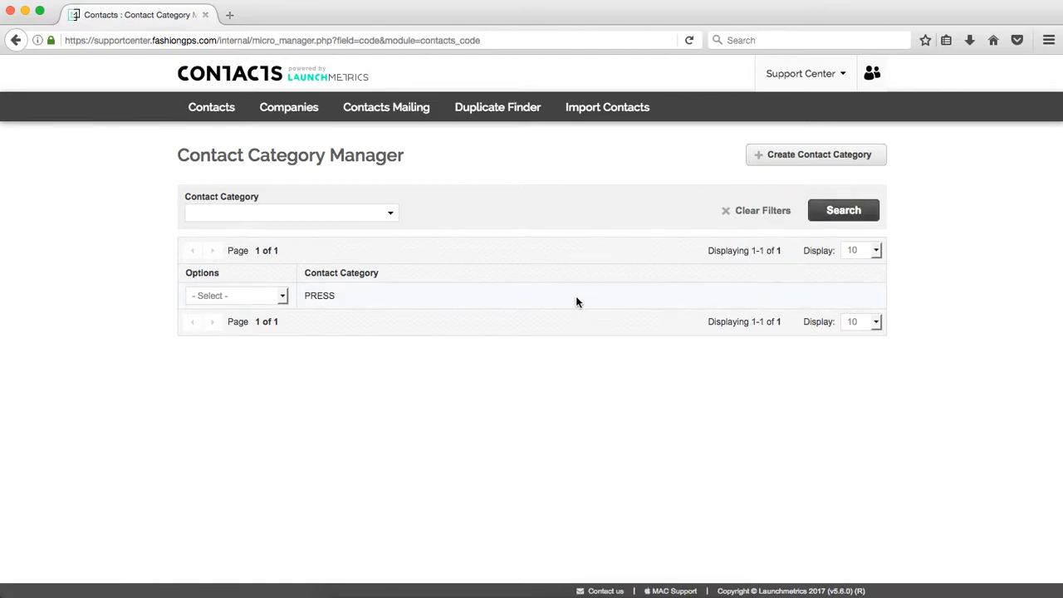
- Create two more contact categories, RETAIL and VIP, refreshing the category list after each one
{"action": "left_click", "coordinate": [808, 154]}
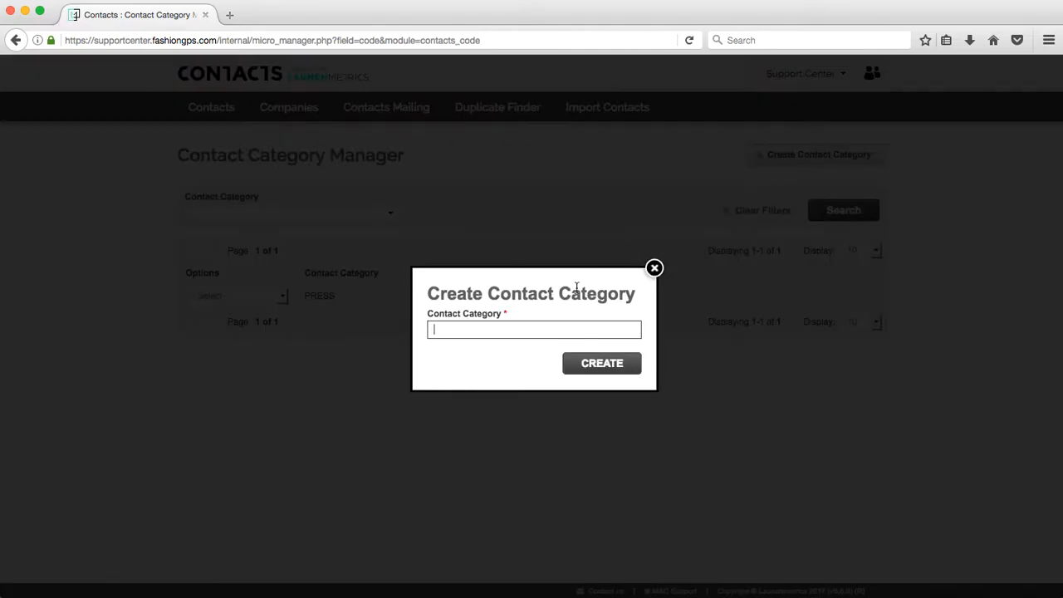
{"action": "type", "text": "RETAIL"}
{"action": "left_click", "coordinate": [617, 370]}
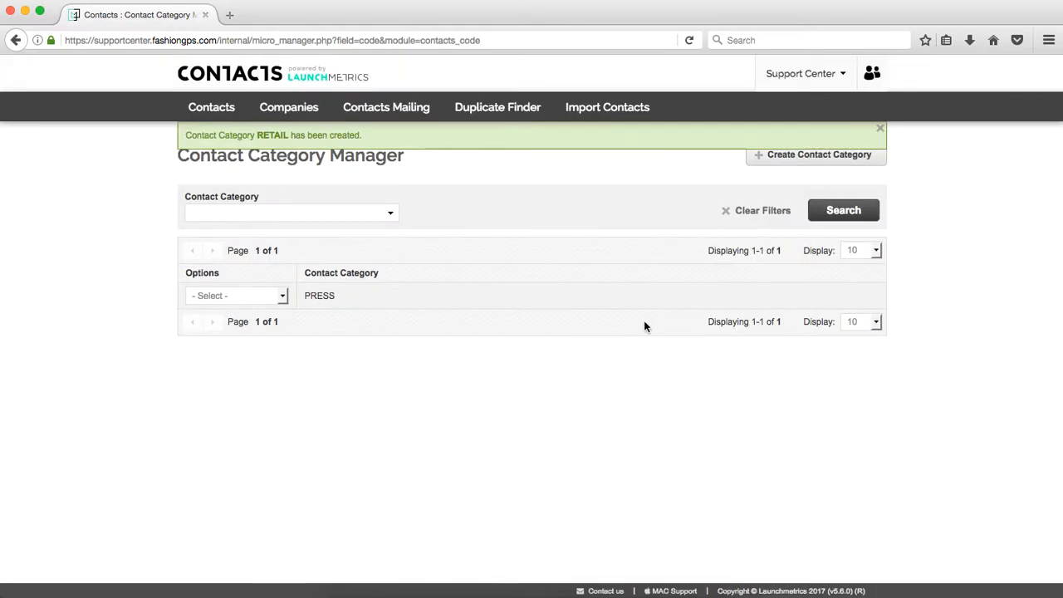
{"action": "left_click", "coordinate": [830, 214]}
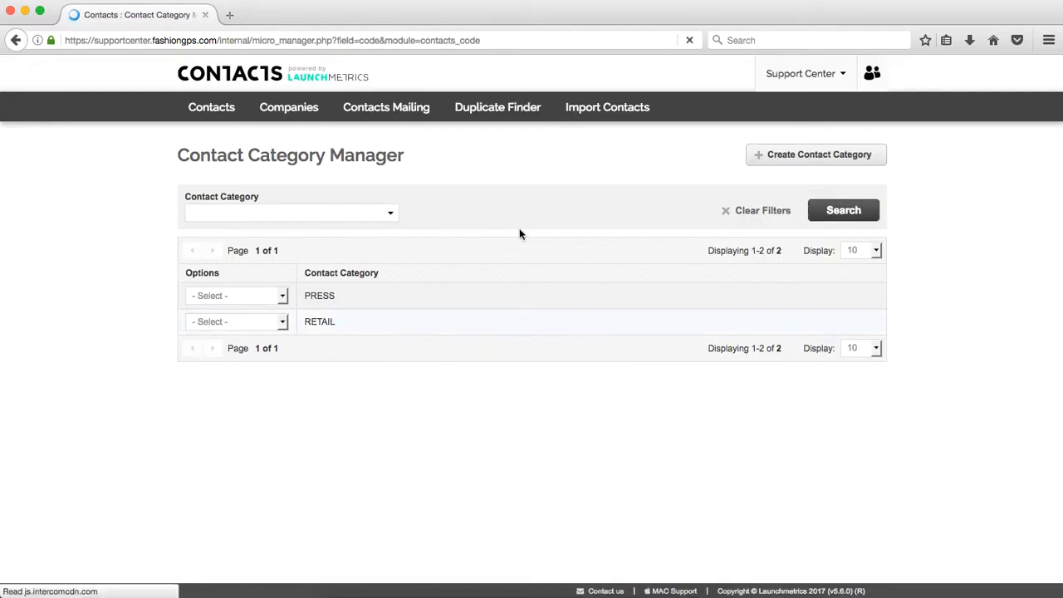
{"action": "left_click", "coordinate": [778, 162]}
{"action": "type", "text": "VIP"}
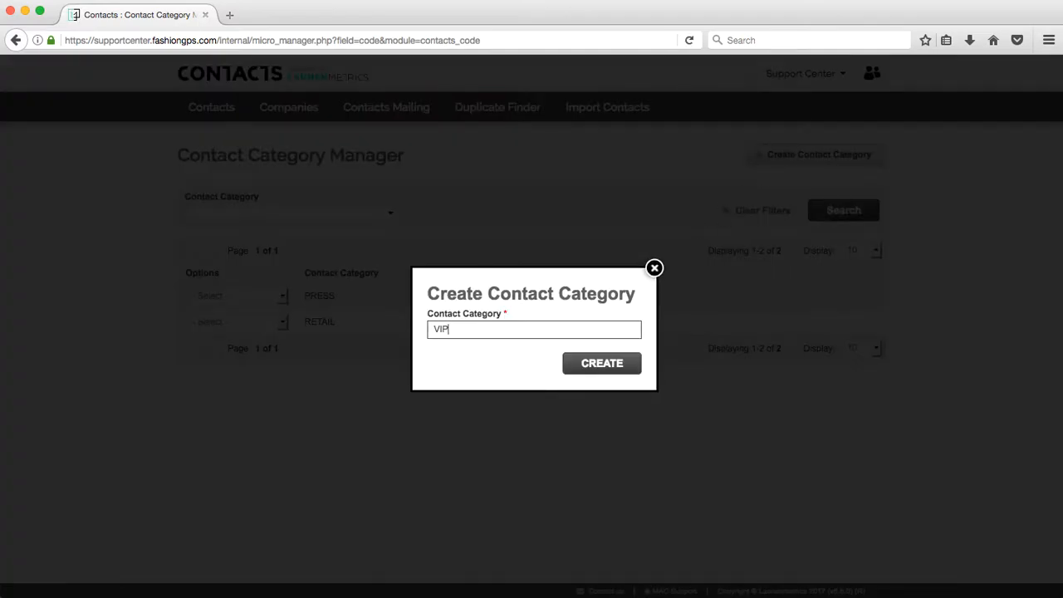
{"action": "left_click", "coordinate": [596, 363]}
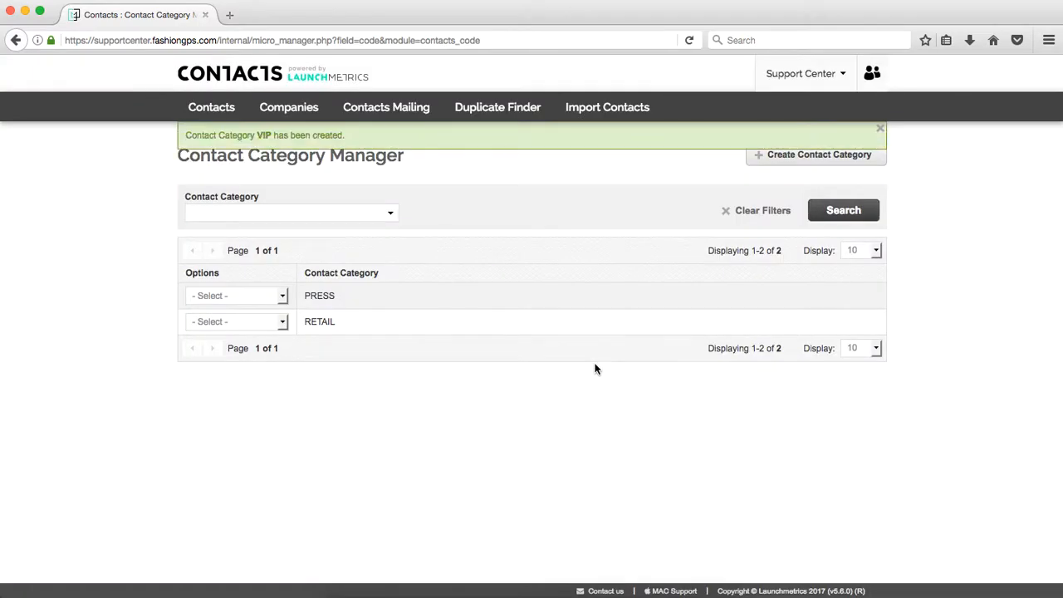
{"action": "left_click", "coordinate": [852, 219]}
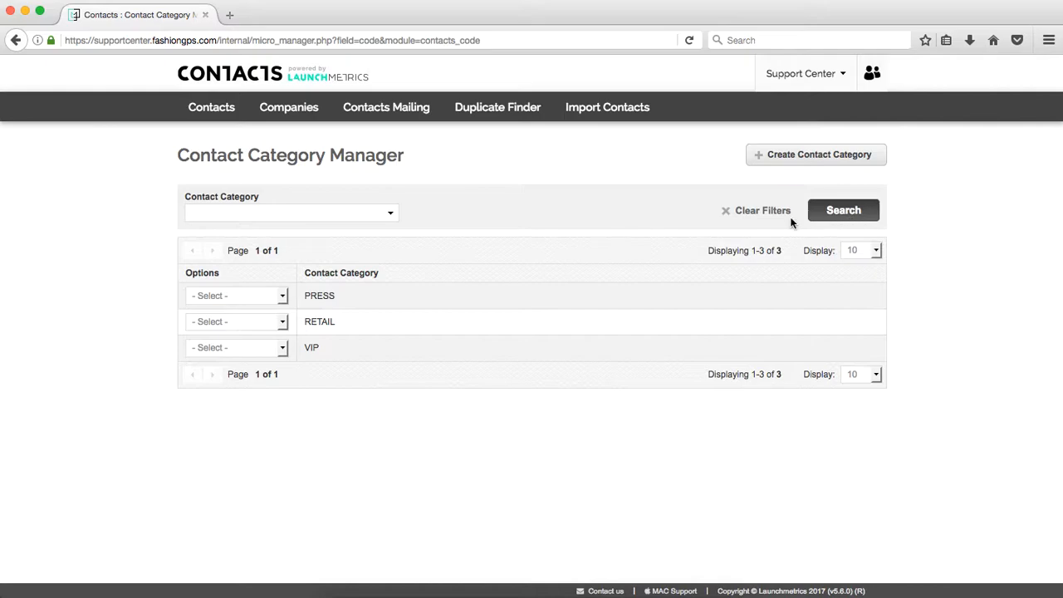
- Create a contact type named Editor in the Contact Type Manager after searching the existing types
{"action": "mouse_move", "coordinate": [218, 110]}
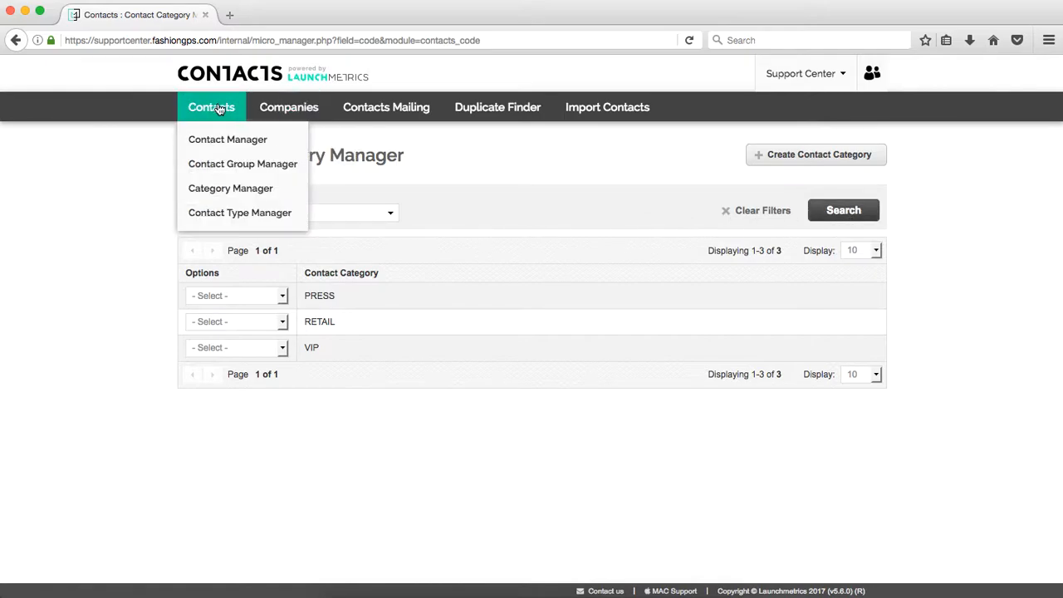
{"action": "left_click", "coordinate": [275, 216]}
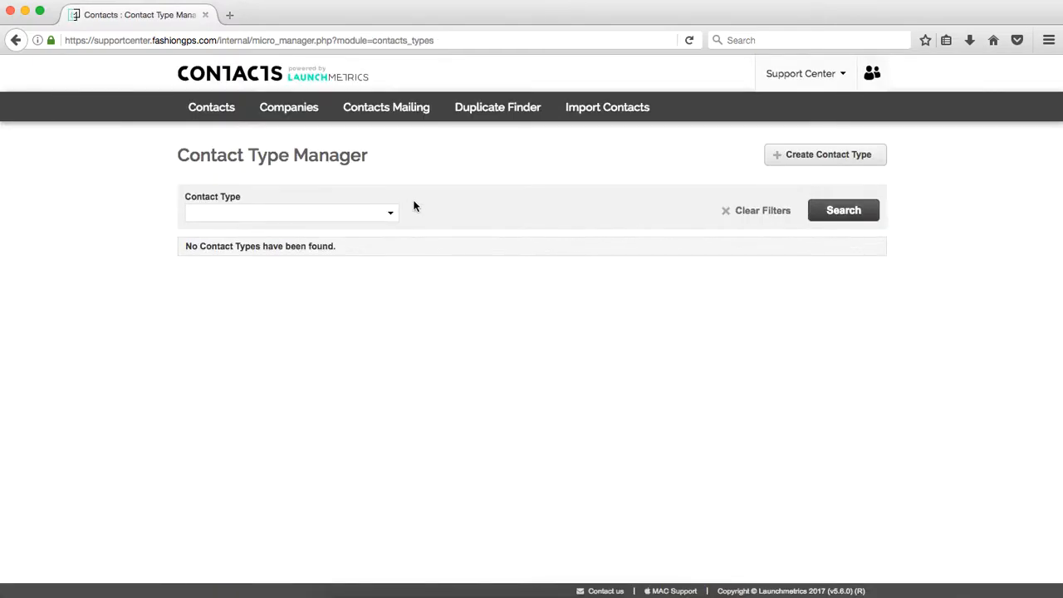
{"action": "left_click", "coordinate": [843, 212]}
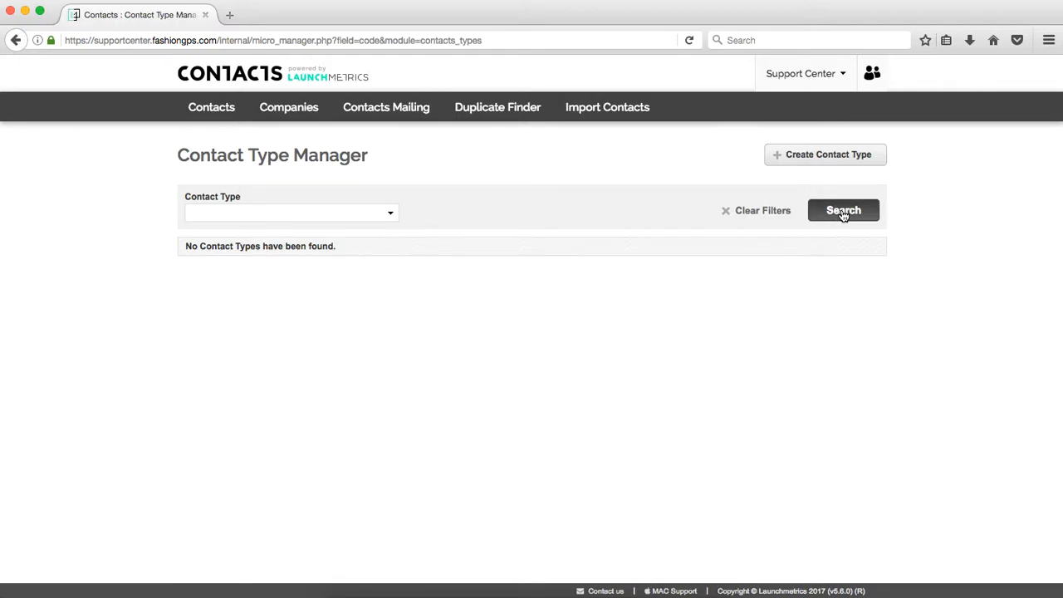
{"action": "left_click", "coordinate": [869, 161]}
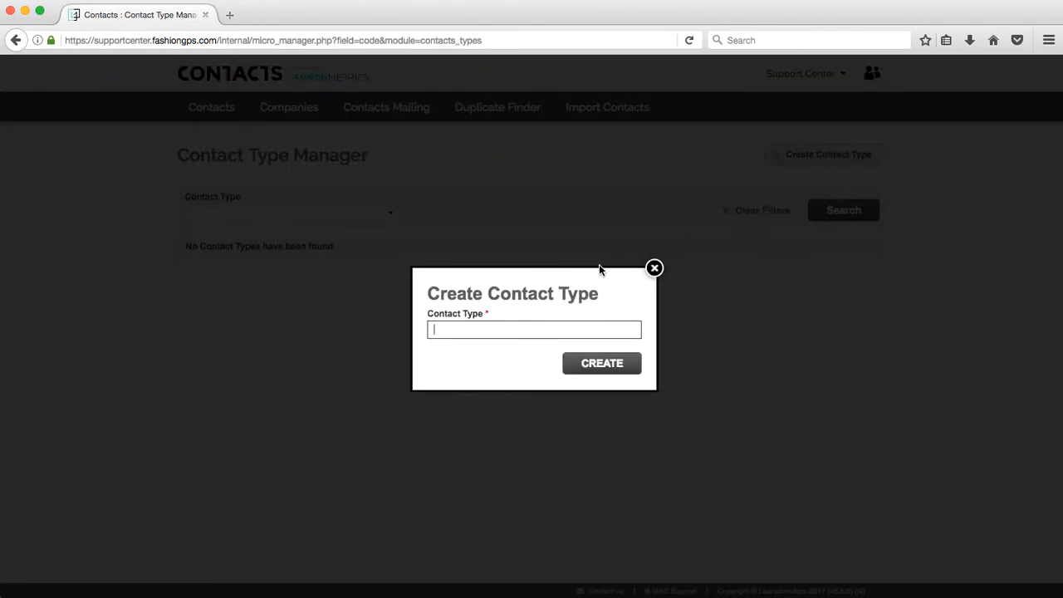
{"action": "type", "text": "Editor"}
{"action": "left_click", "coordinate": [612, 365]}
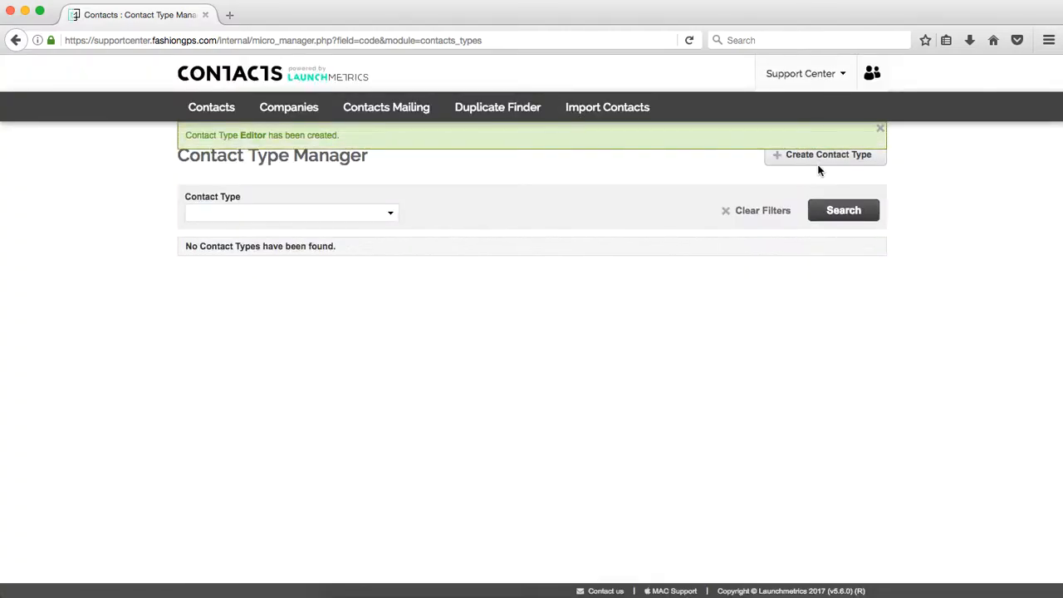
- Create two further contact types, Designer and Blogger
{"action": "left_click", "coordinate": [819, 162]}
{"action": "type", "text": "Designer"}
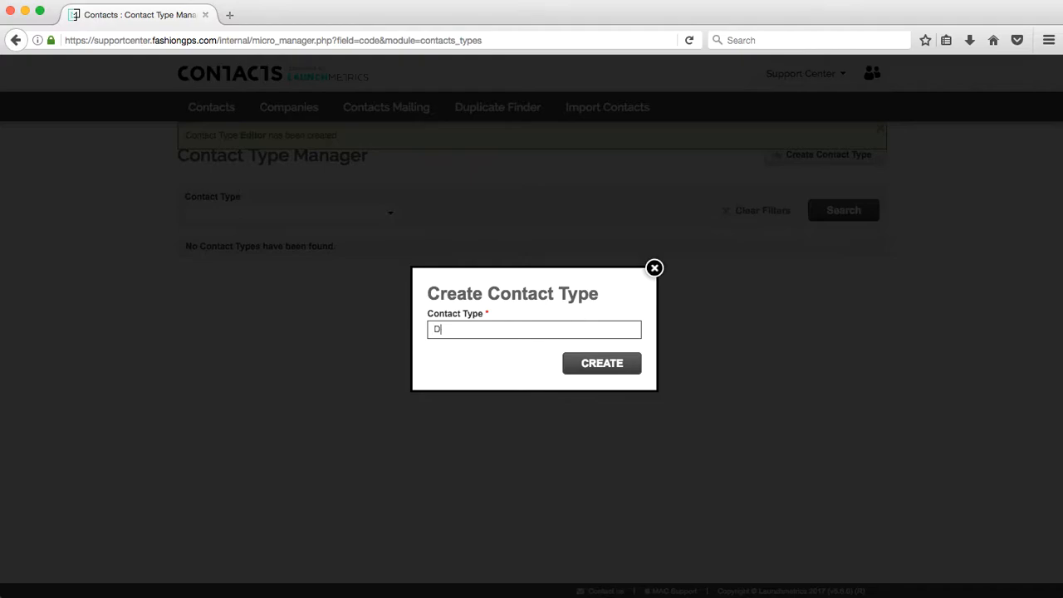
{"action": "key", "text": "Return"}
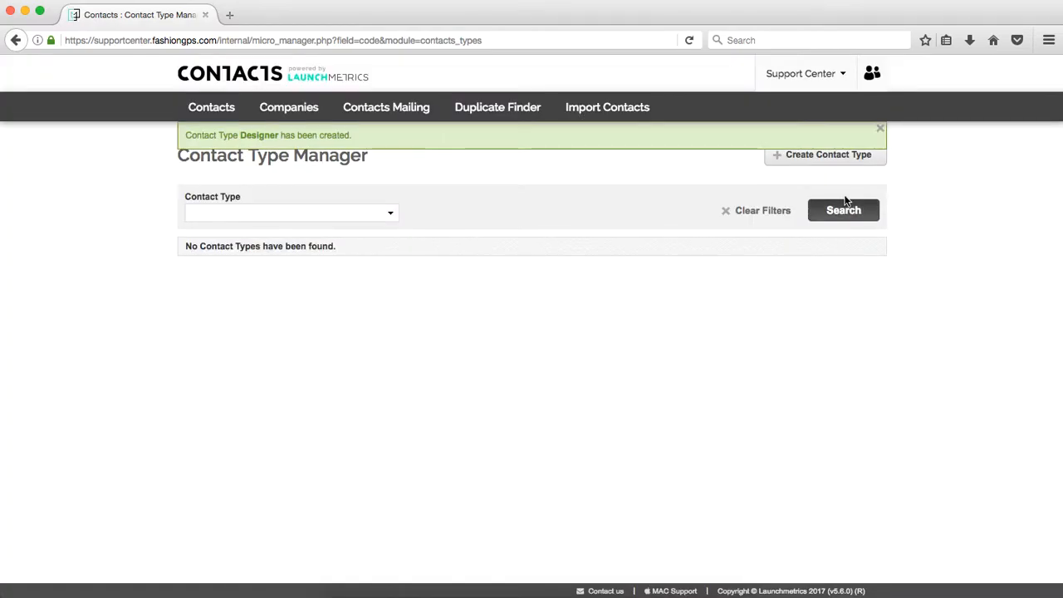
{"action": "left_click", "coordinate": [838, 160]}
{"action": "type", "text": "Blogger"}
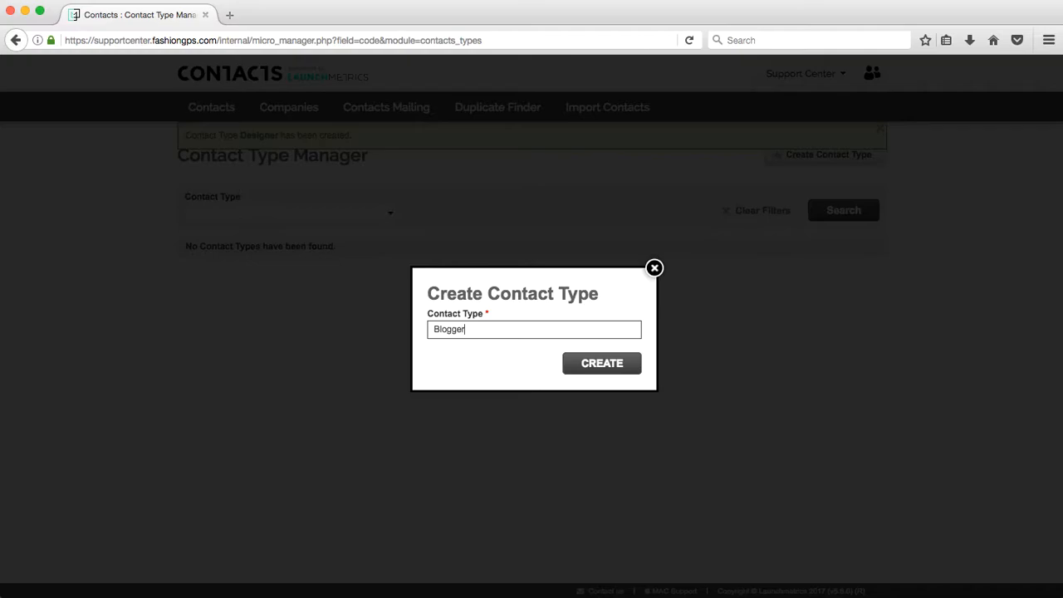
{"action": "key", "text": "Return"}
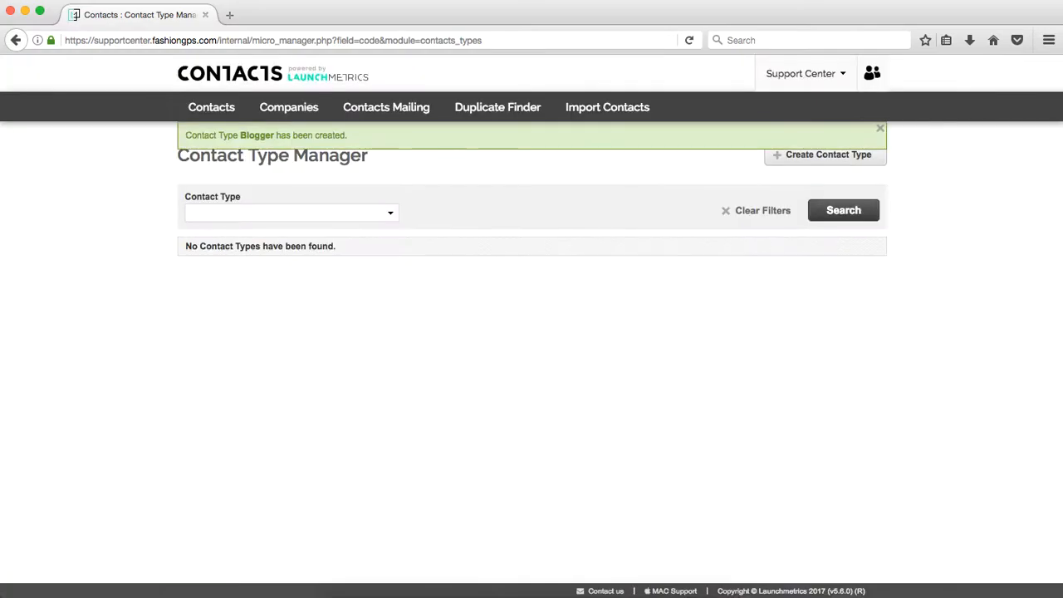
- Create the contact types Luxury and Celebrity, and search without filters to list all contact types
{"action": "left_click", "coordinate": [828, 155]}
{"action": "type", "text": "Luxury"}
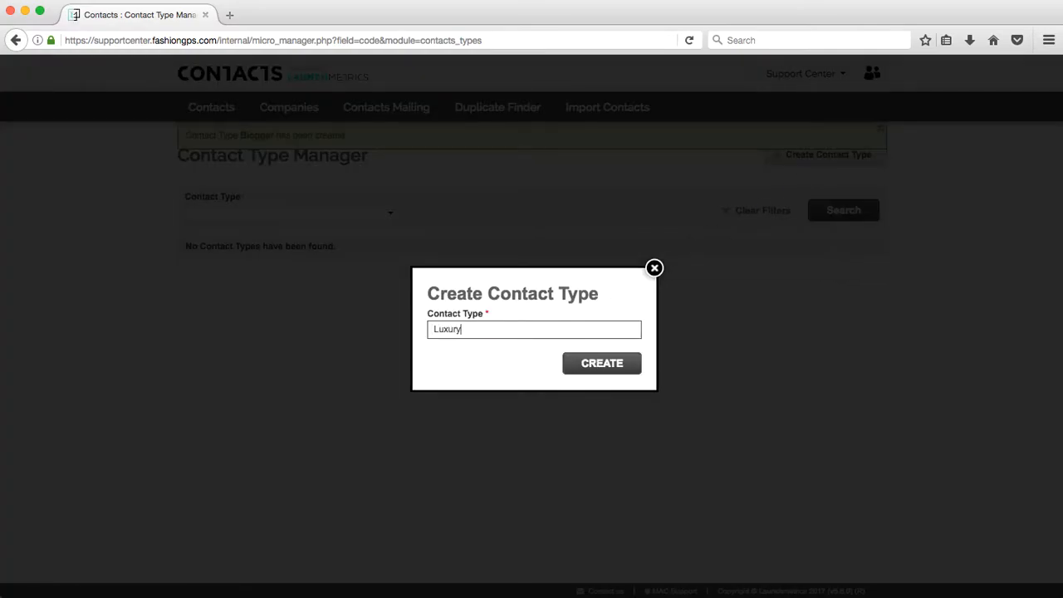
{"action": "key", "text": "Return"}
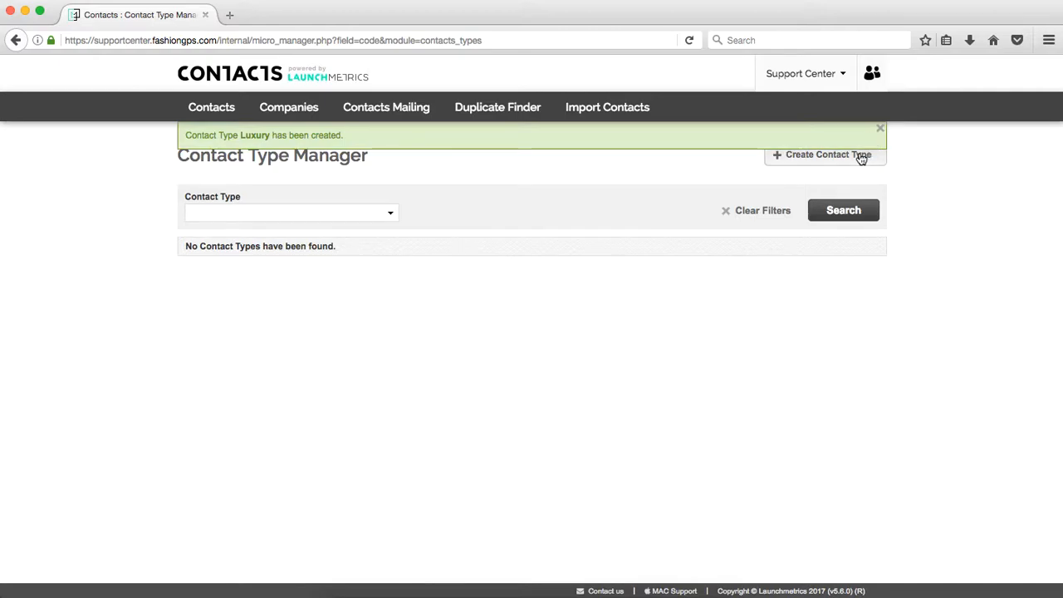
{"action": "left_click", "coordinate": [862, 156]}
{"action": "type", "text": "Celebrity"}
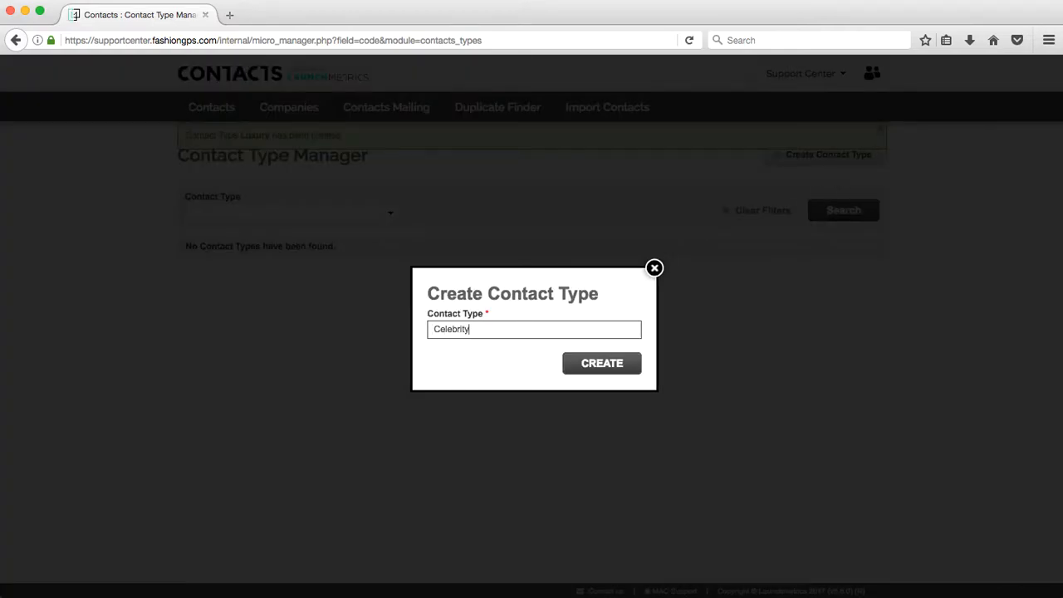
{"action": "key", "text": "Return"}
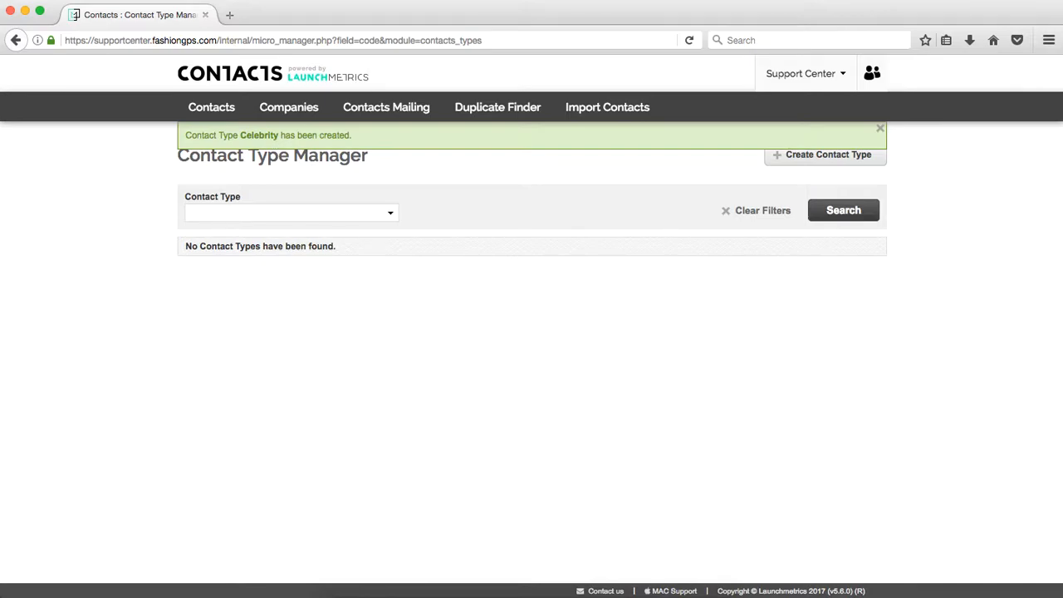
{"action": "left_click", "coordinate": [846, 217]}
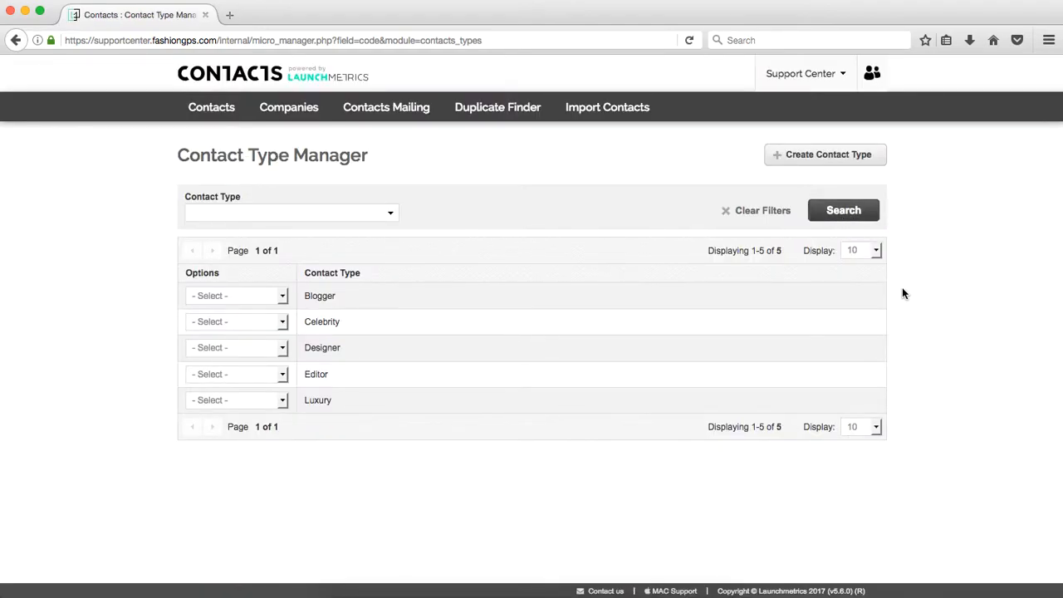
- Show the available Contacts manager pages
{"action": "mouse_move", "coordinate": [218, 111]}
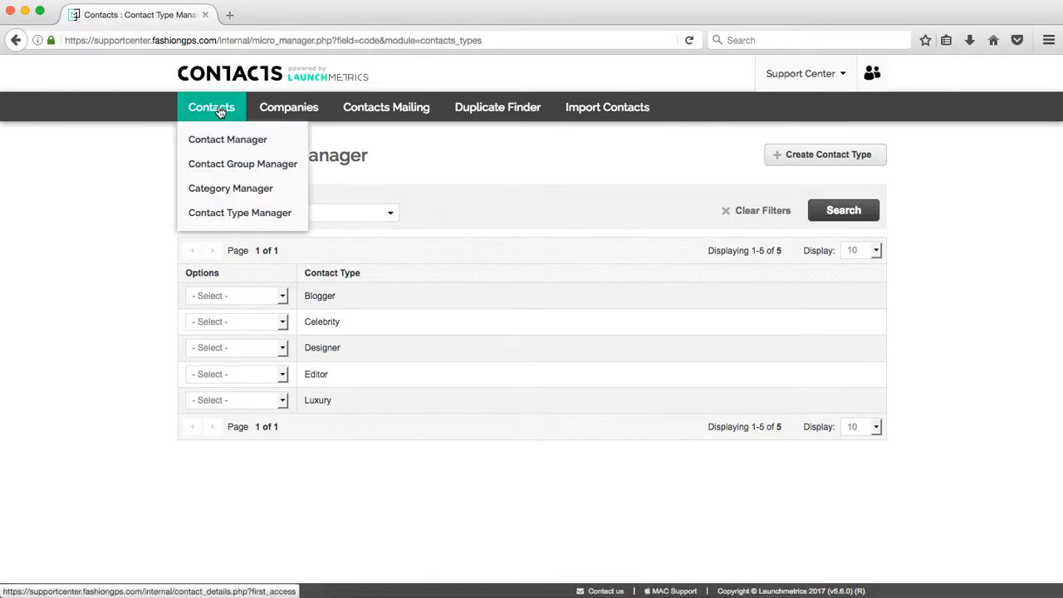